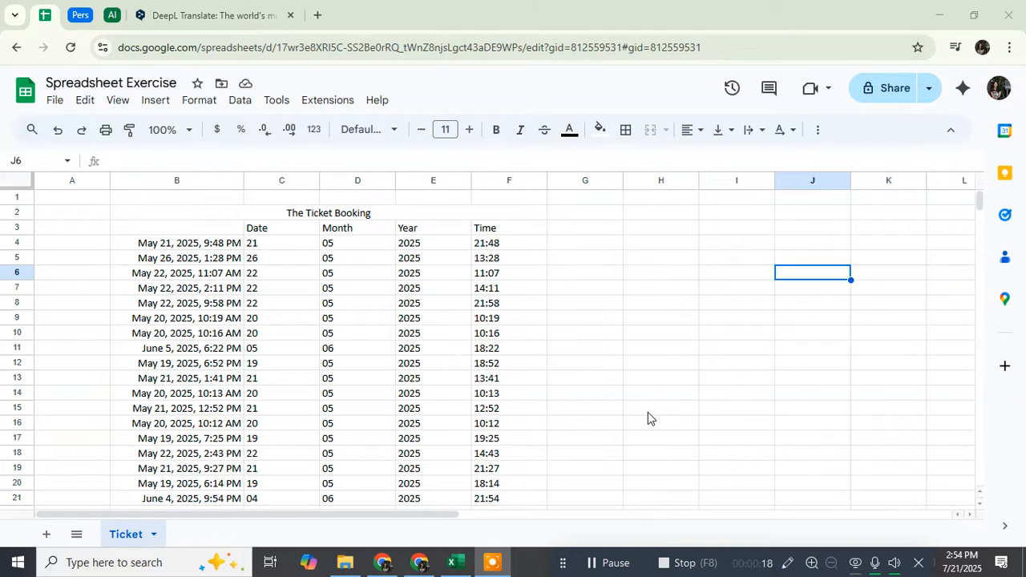
left_click(592, 335)
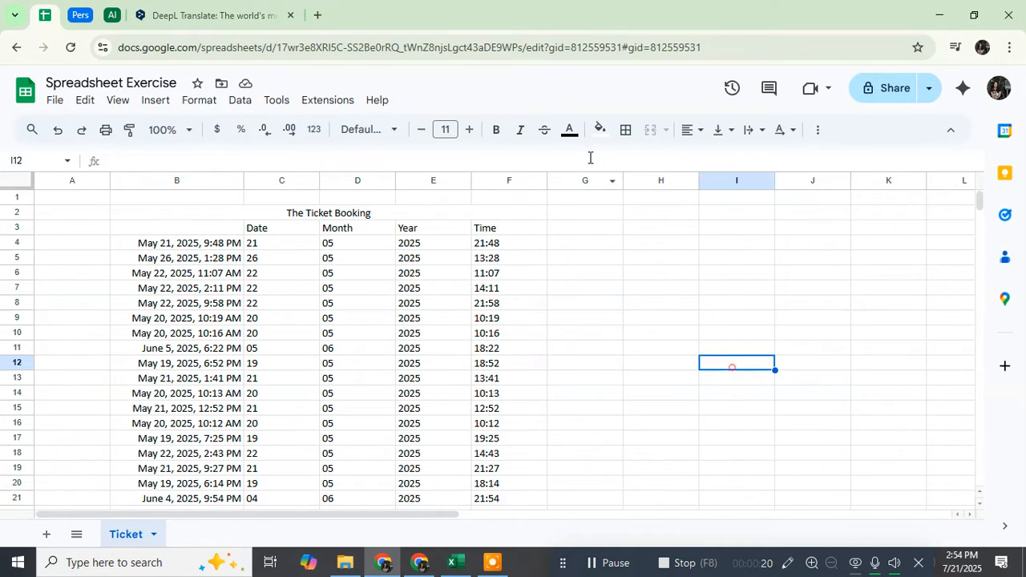
left_click_drag(573, 183, 736, 182)
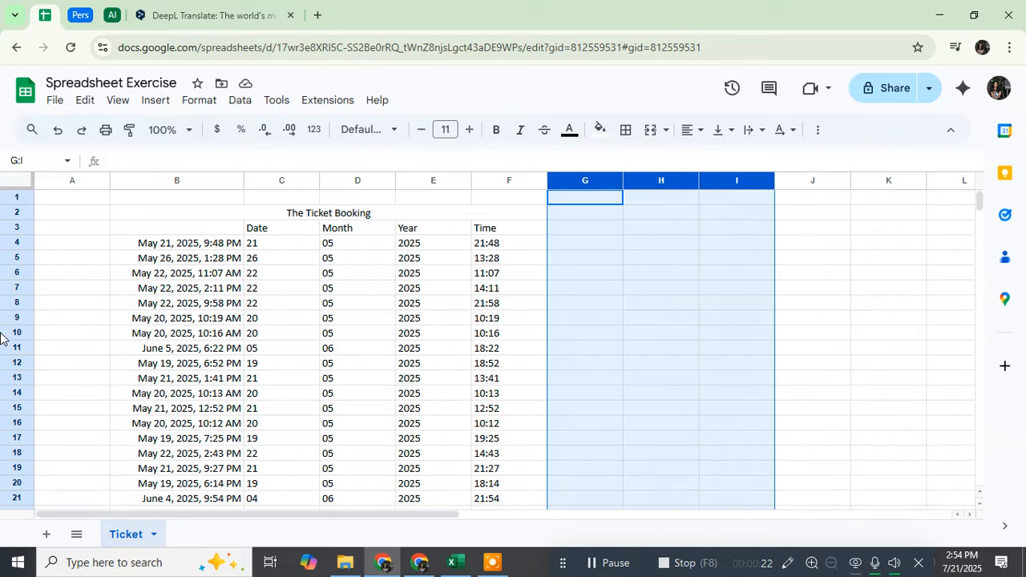
left_click(44, 328)
left_click_drag(16, 304, 16, 379)
left_click(705, 321)
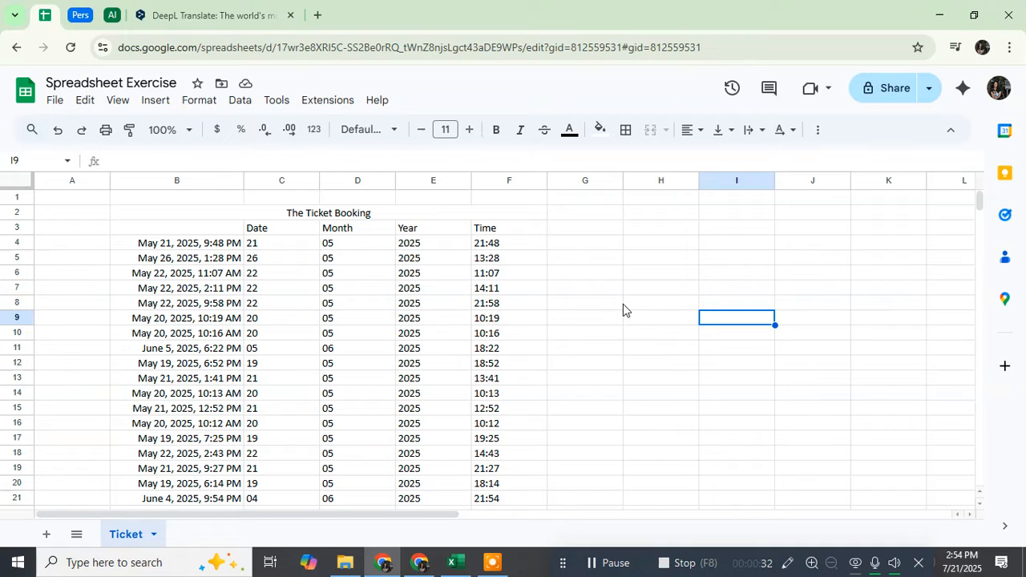
left_click(596, 227)
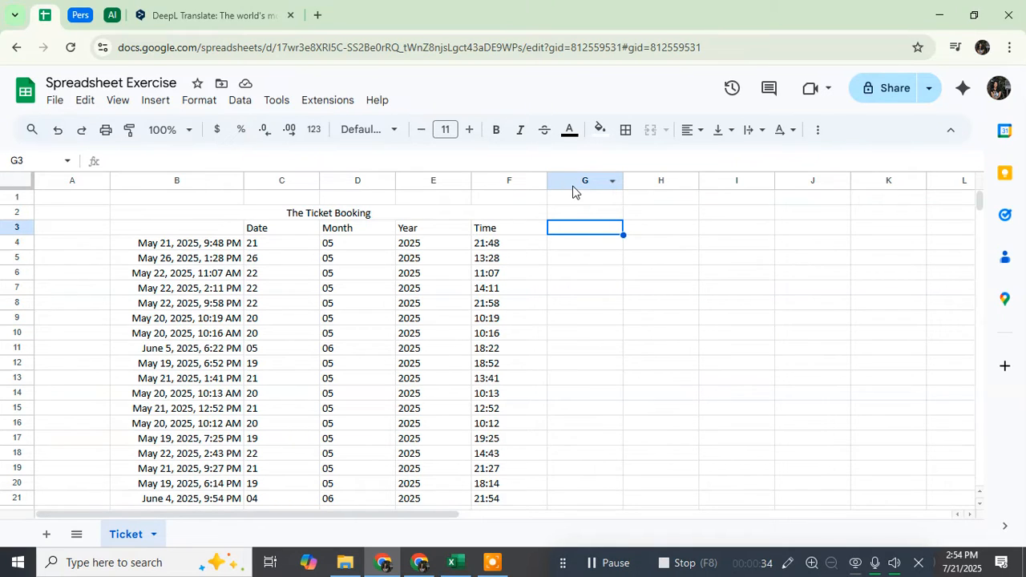
left_click(574, 191)
left_click(71, 347)
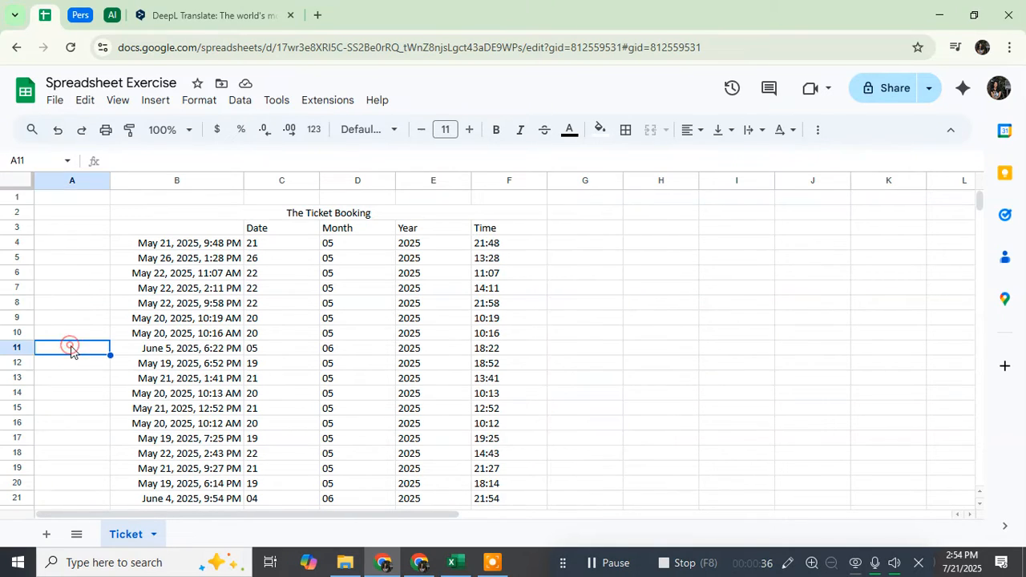
left_click(667, 316)
left_click(615, 265)
left_click(559, 186)
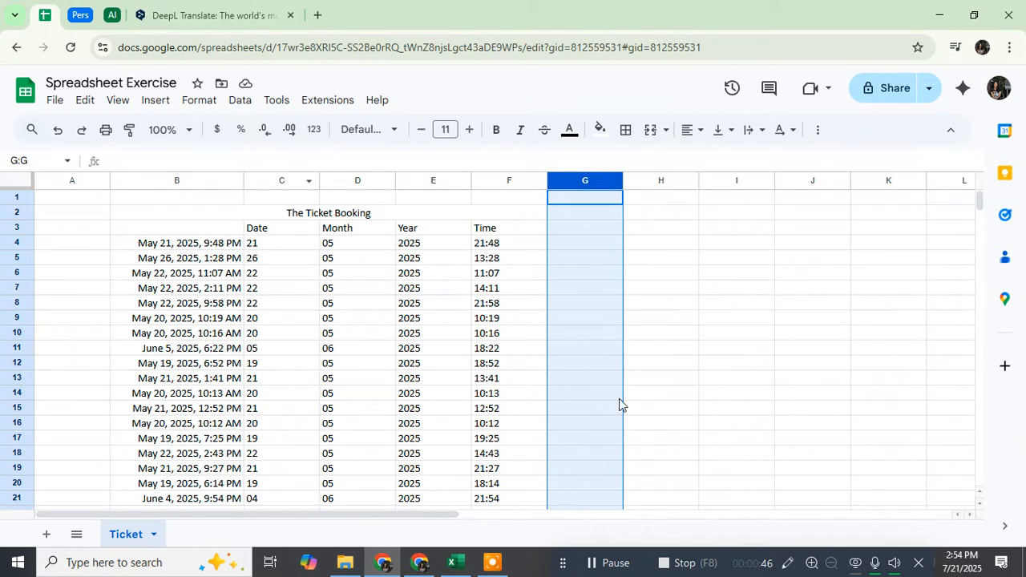
left_click(689, 297)
left_click(151, 210)
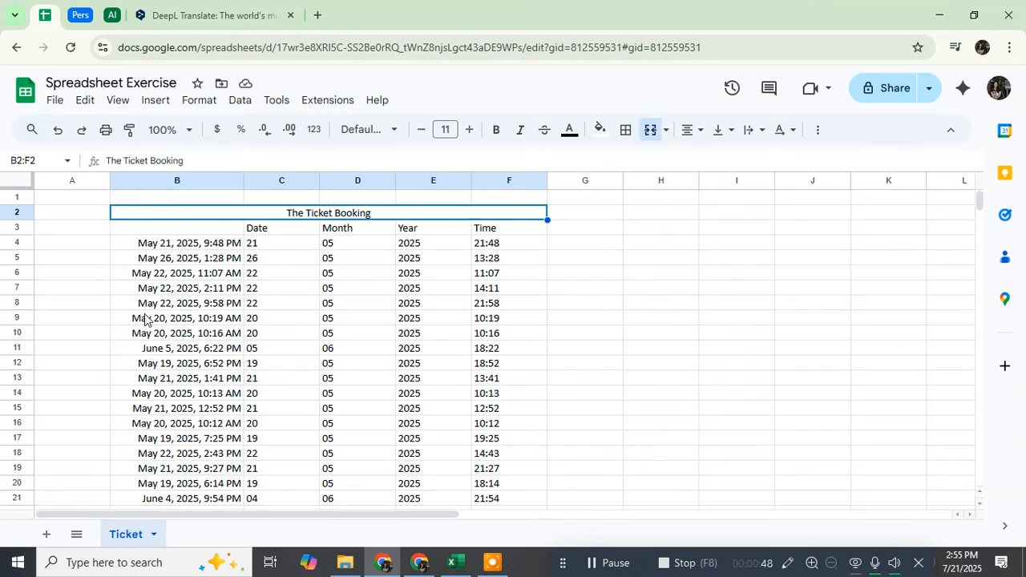
left_click(73, 243)
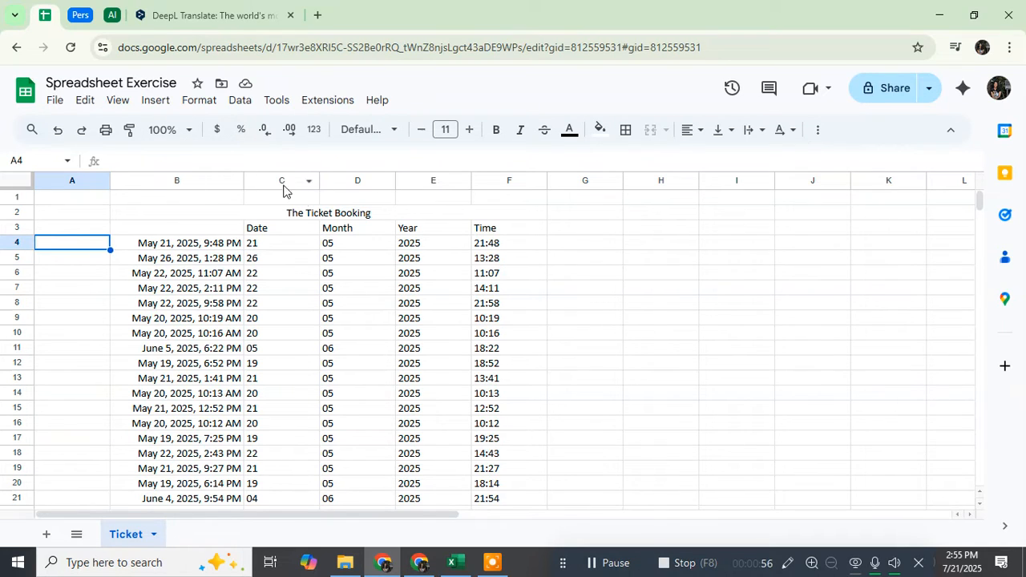
left_click(724, 335)
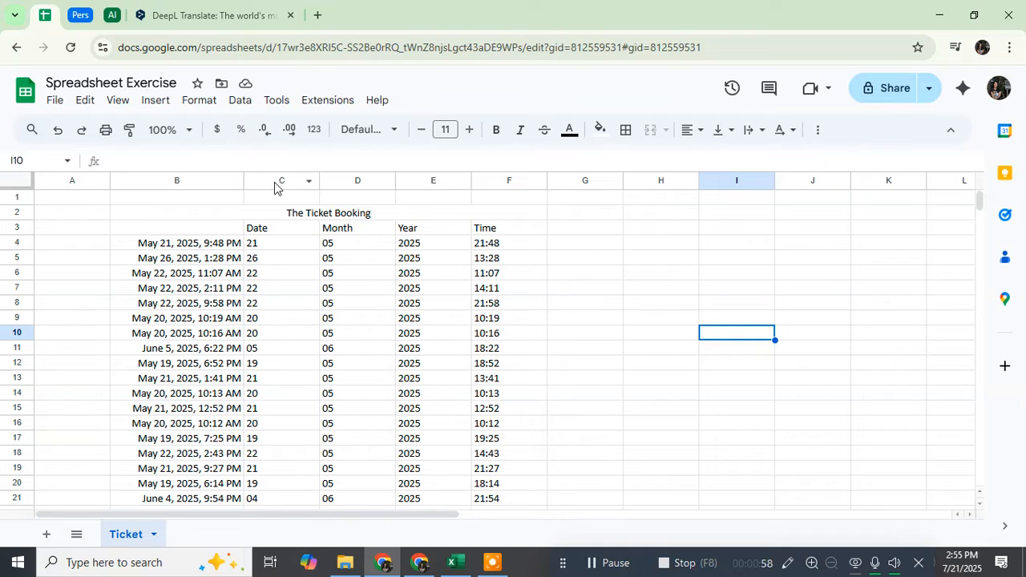
left_click(274, 182)
left_click(367, 181, "shift")
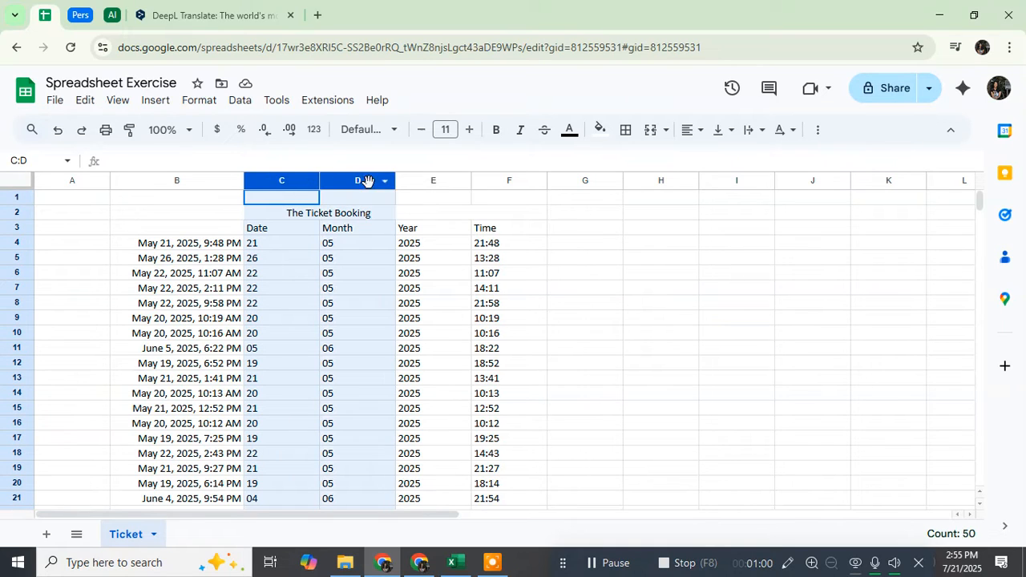
left_click(406, 181, "shift")
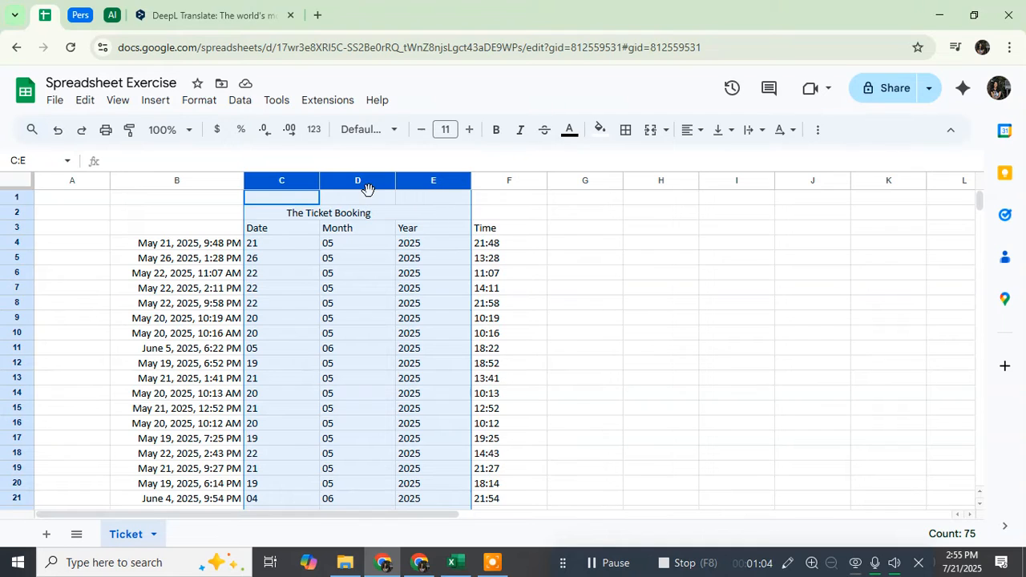
right_click(408, 183)
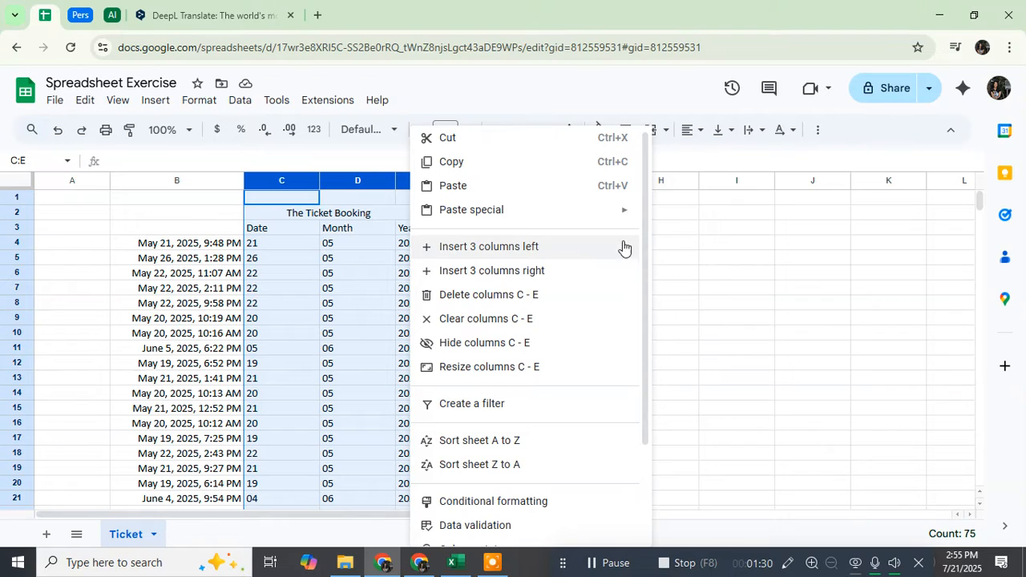
left_click(749, 250)
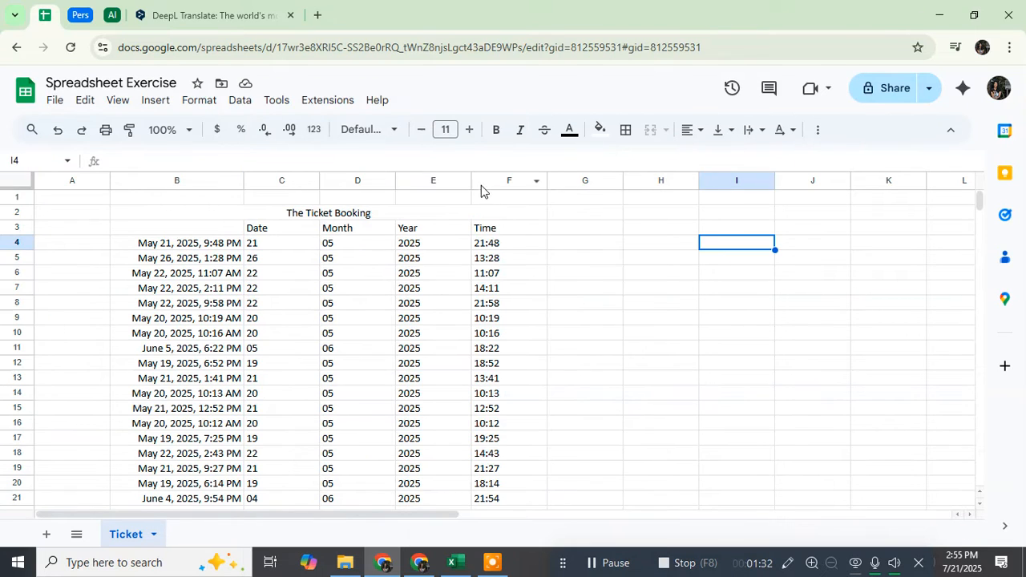
Insert three blank columns before the Date, Month and Year columns (C–E) in one operation.
left_click(279, 176)
left_click_drag(297, 174, 423, 180)
right_click(421, 181)
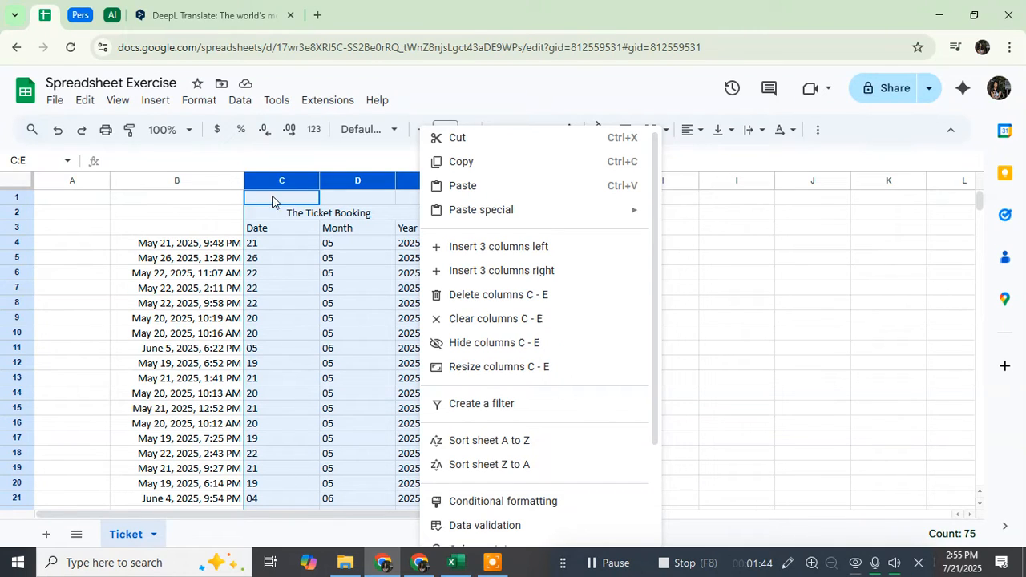
left_click(497, 252)
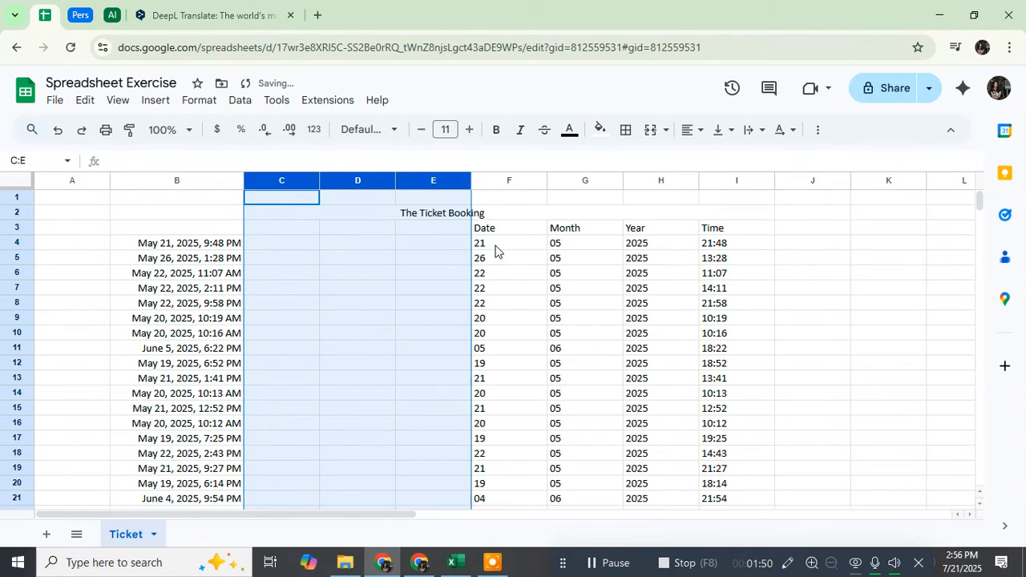
left_click(411, 273)
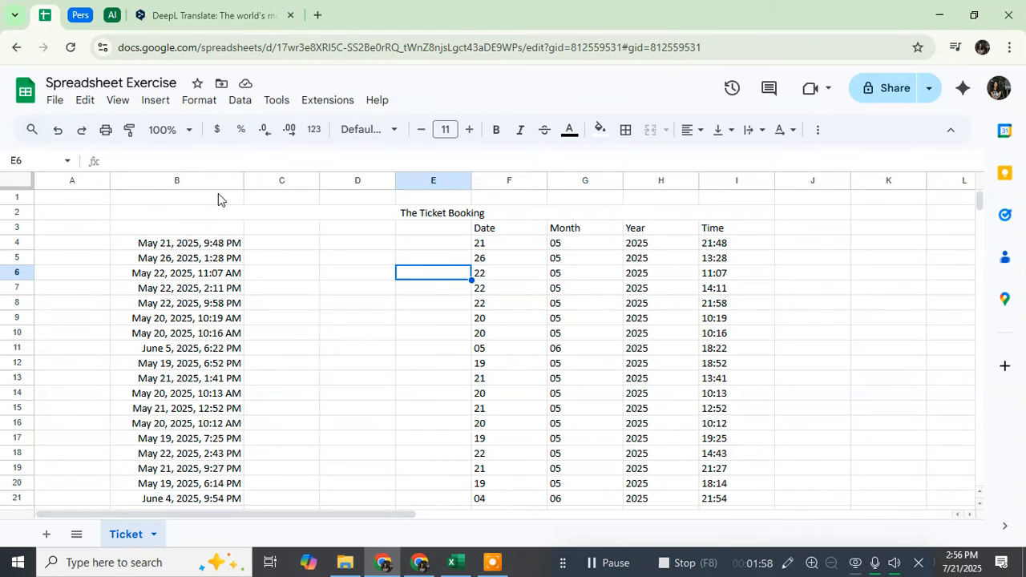
Examine where the three new blank columns sit between the timestamp column B and the Date column.
left_click(490, 230)
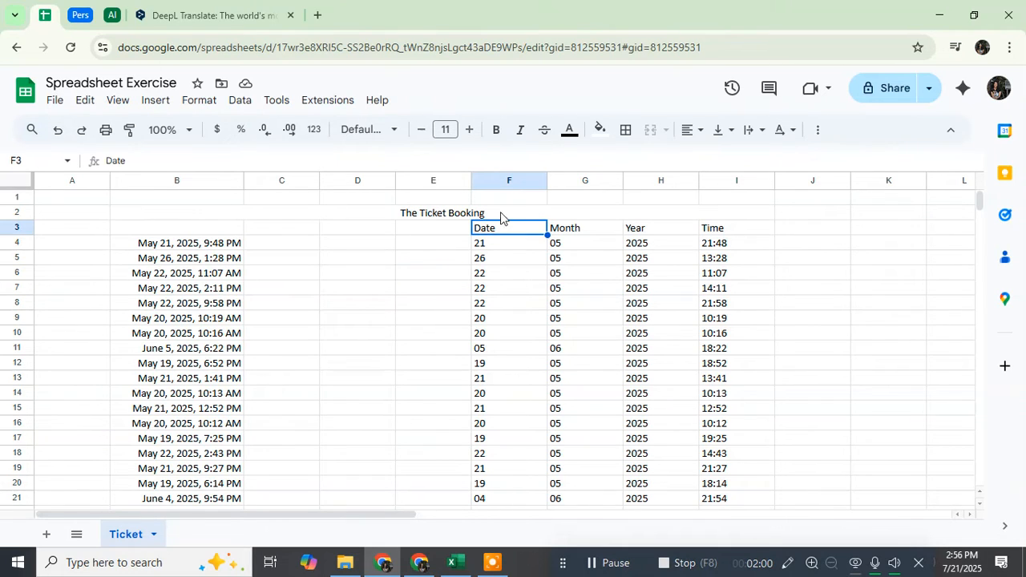
left_click(502, 181)
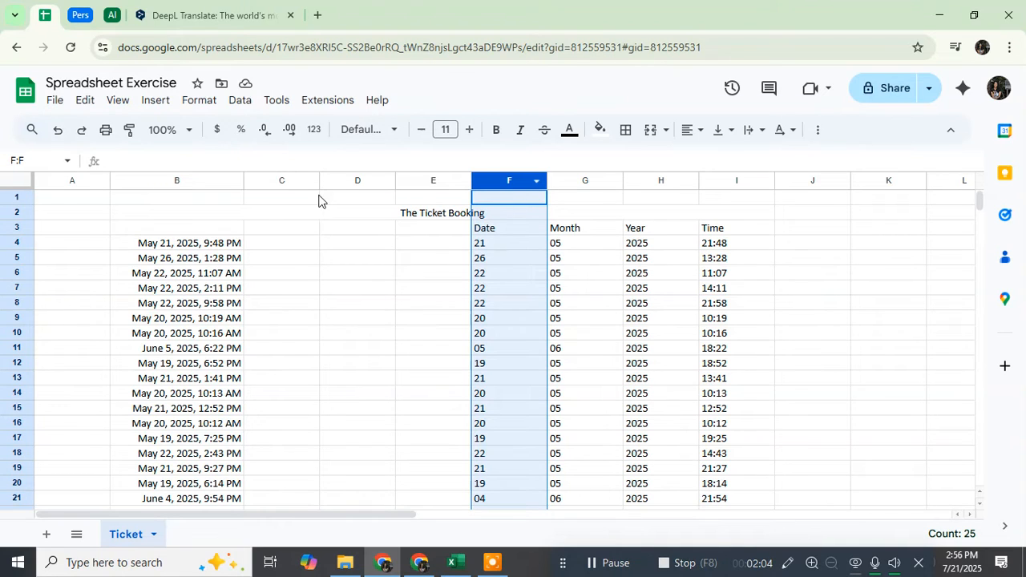
left_click(178, 183)
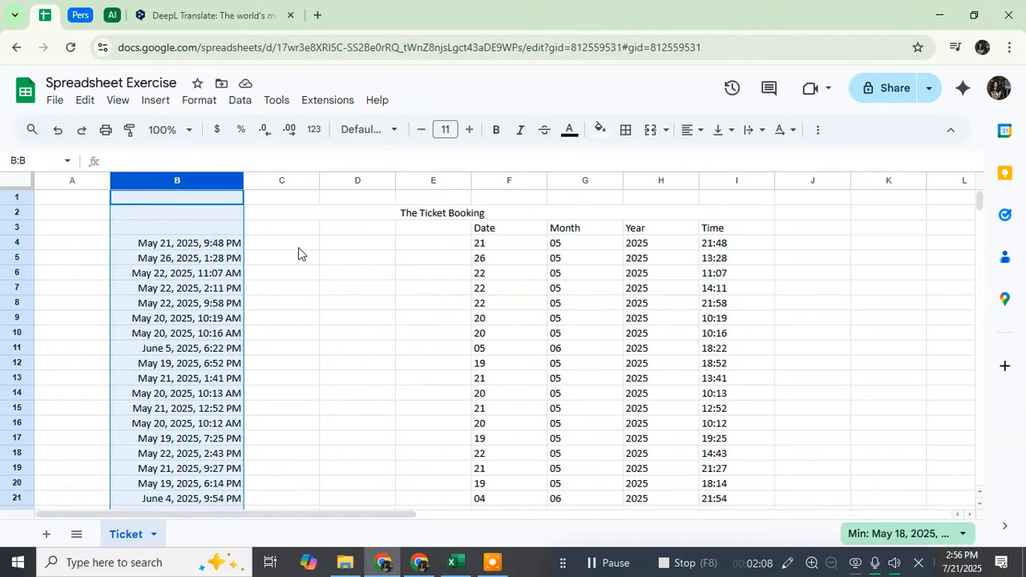
left_click(298, 250)
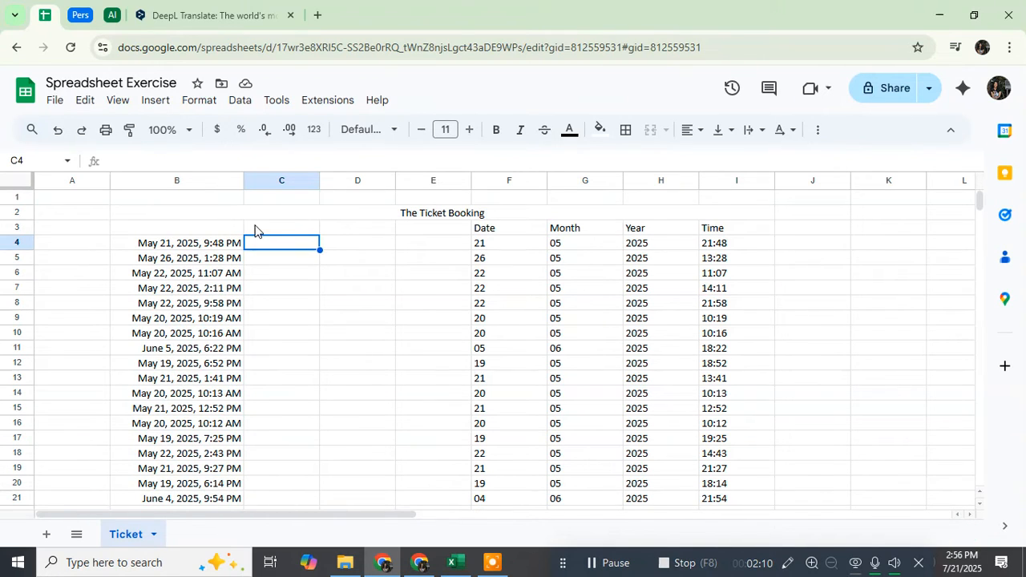
left_click(290, 231)
left_click(282, 184)
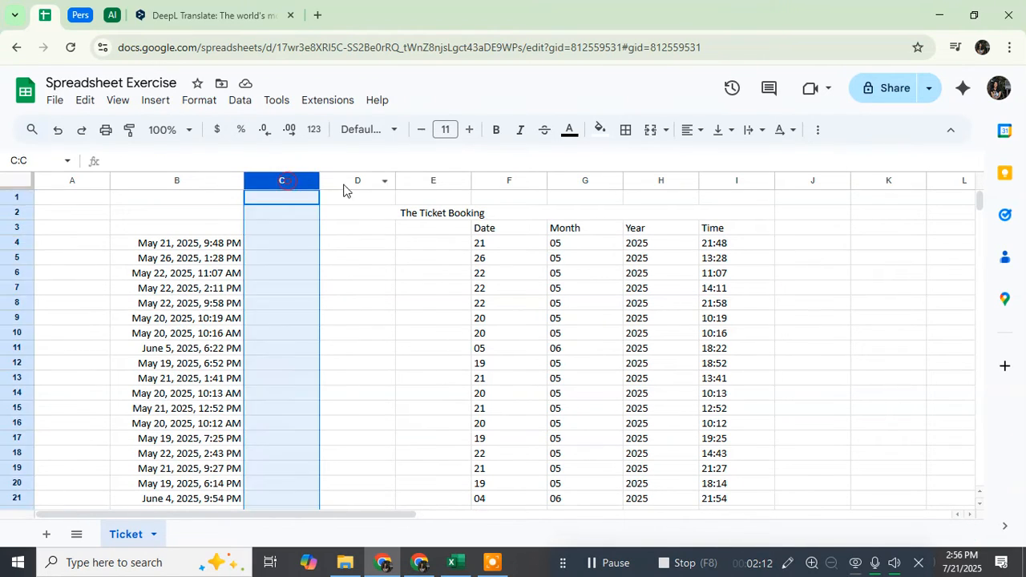
left_click(419, 235)
left_click(174, 183)
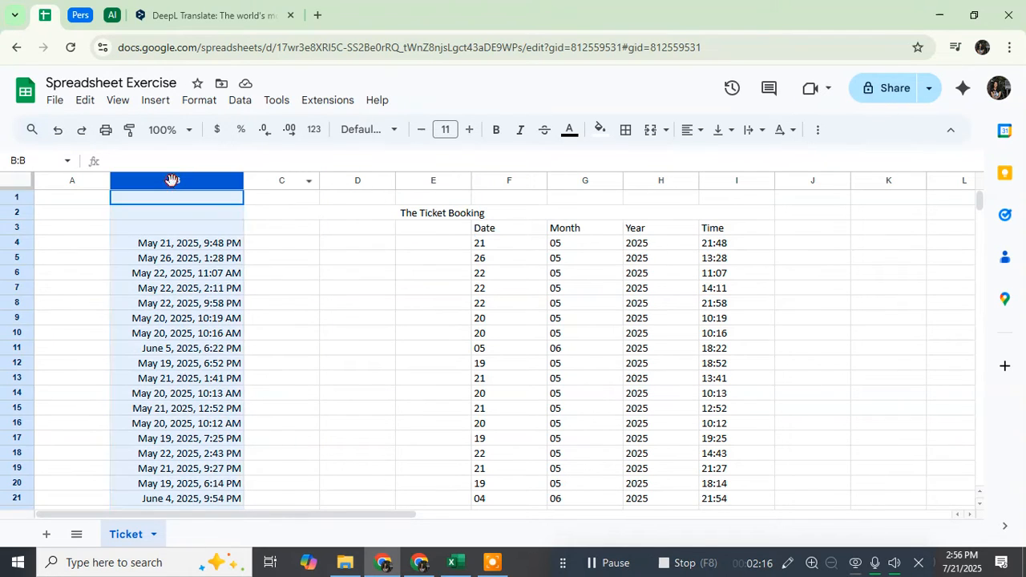
left_click(493, 181)
left_click(401, 302)
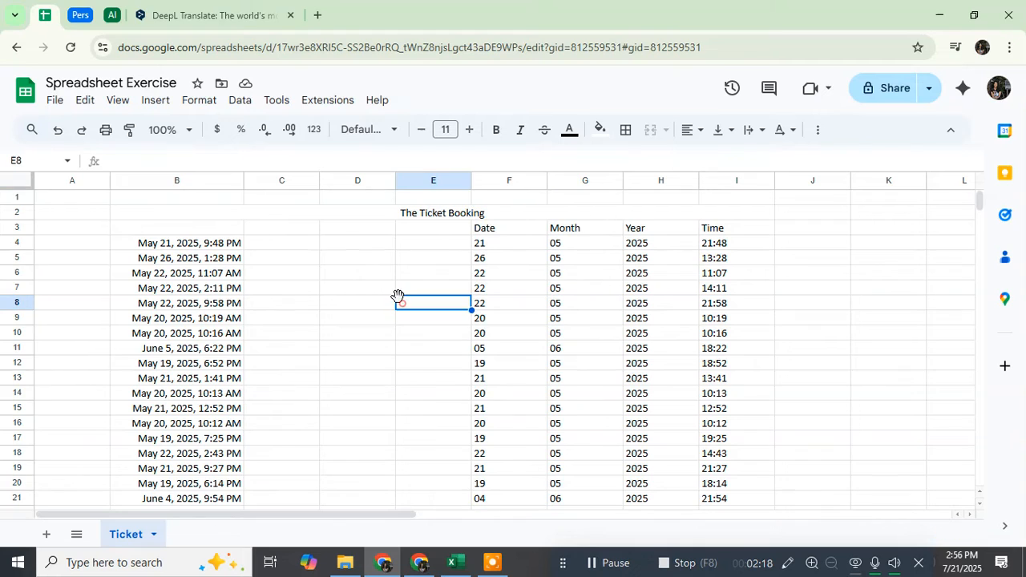
Insert one blank row below row 7 and undo the insertion.
left_click(18, 287)
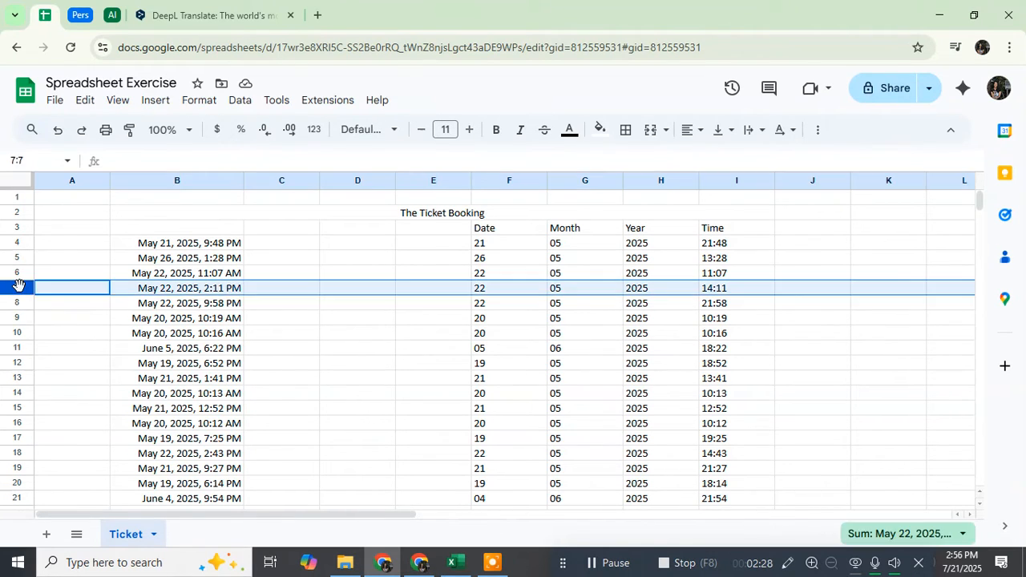
right_click(18, 286)
left_click(347, 332)
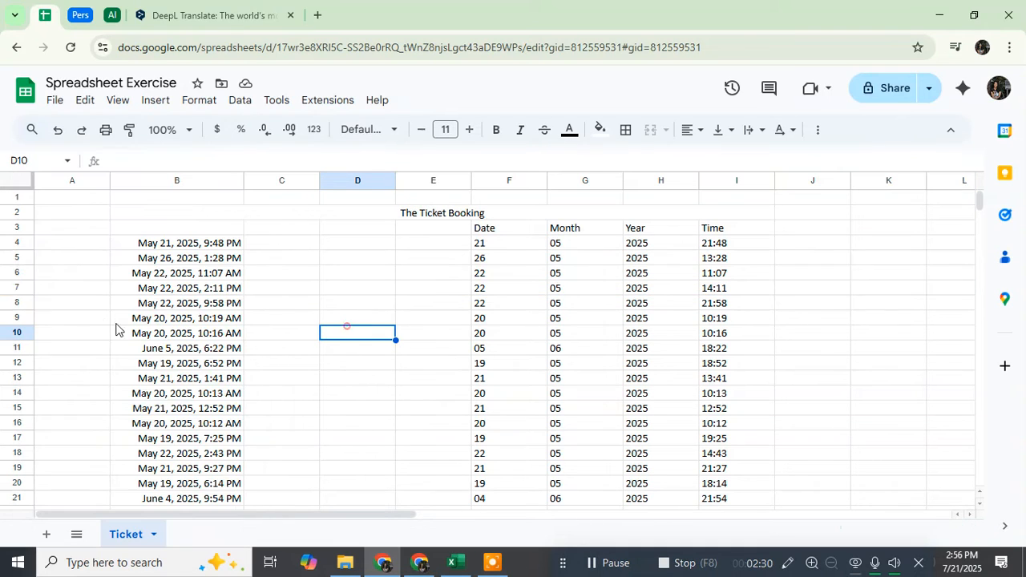
right_click(18, 288)
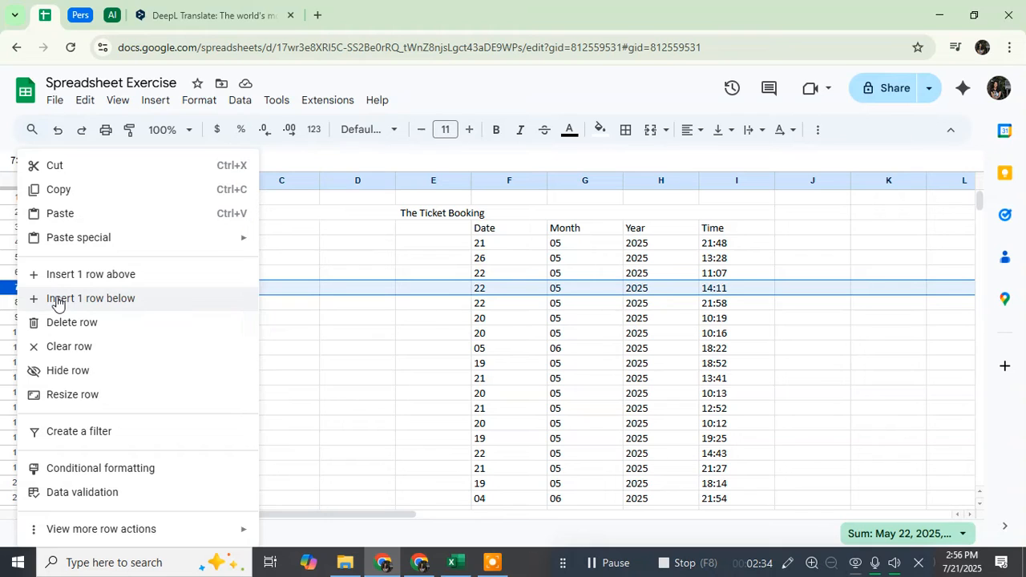
left_click(56, 300)
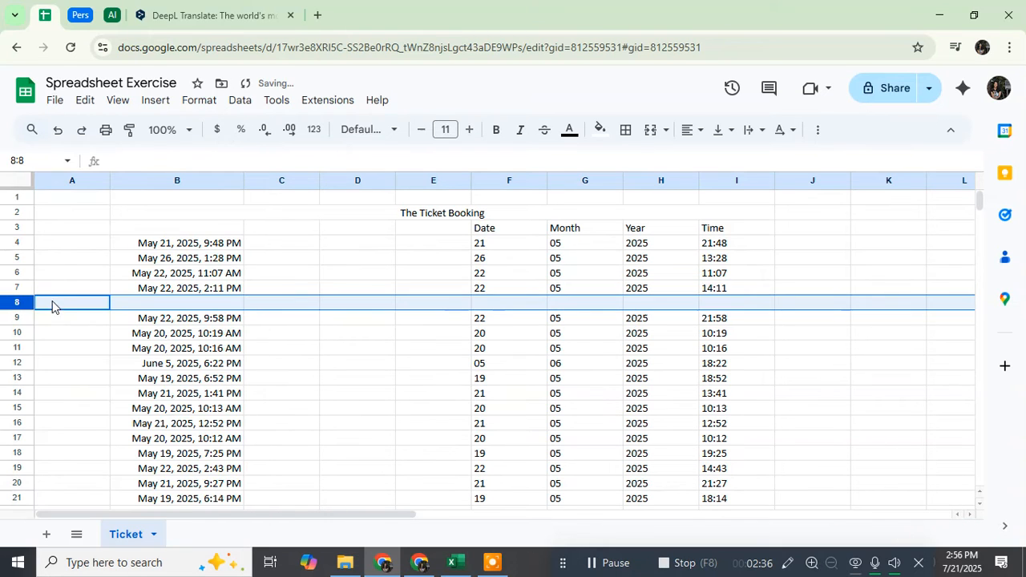
left_click(57, 129)
left_click(80, 334)
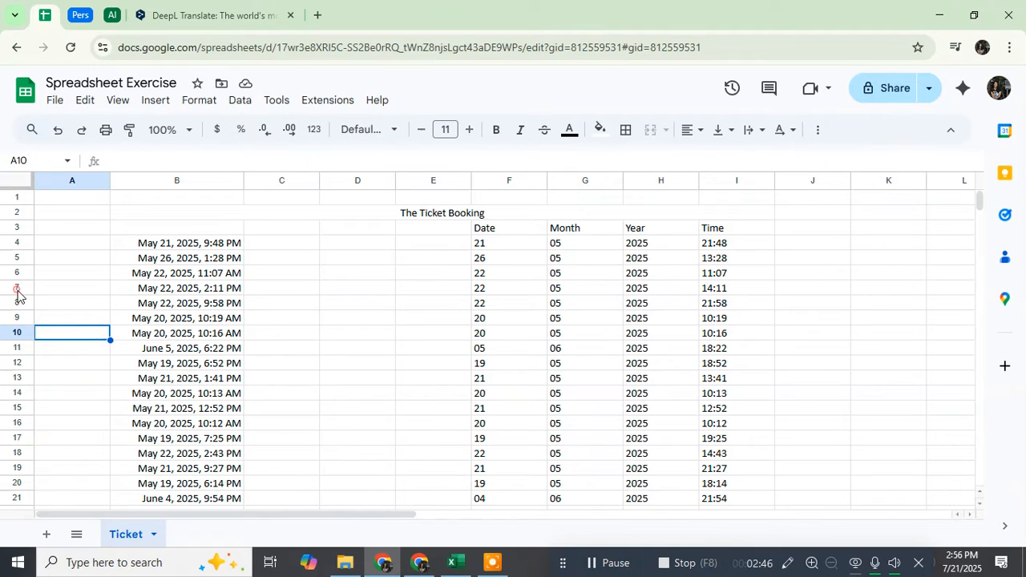
Insert three blank rows above rows 7–9 in one operation and undo the insertion.
left_click_drag(16, 289, 16, 319)
left_click(57, 330)
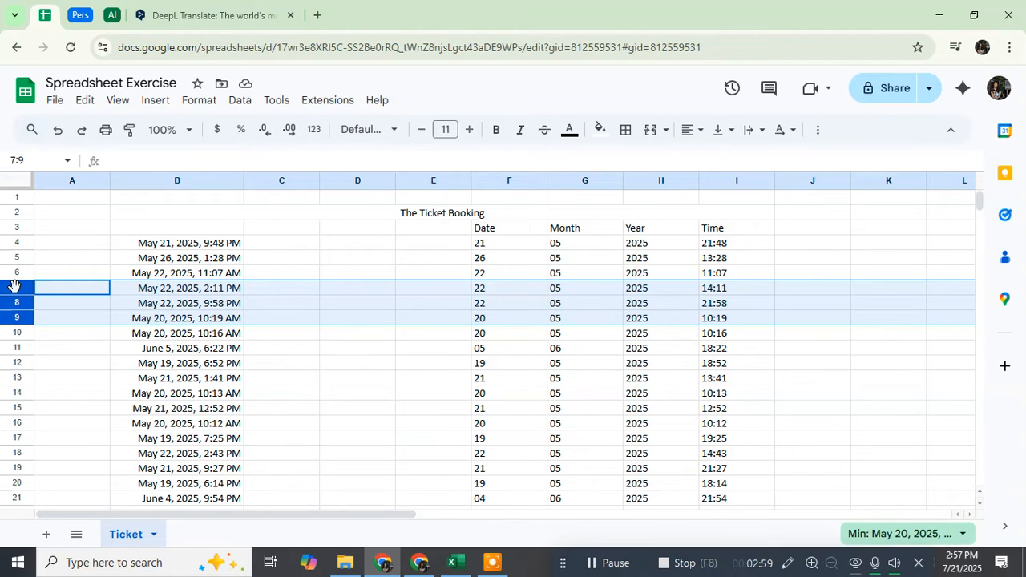
right_click(14, 286)
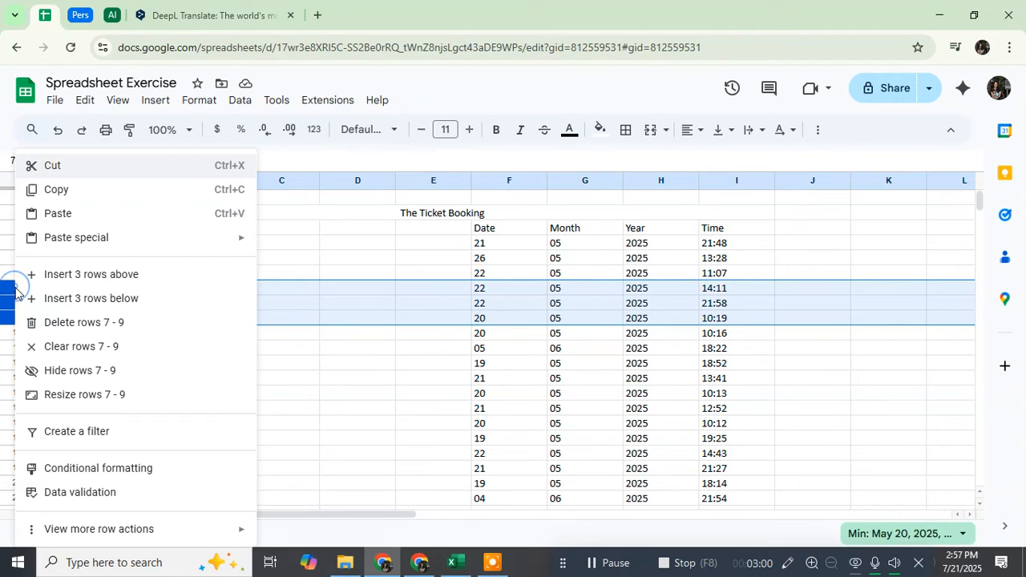
left_click(63, 274)
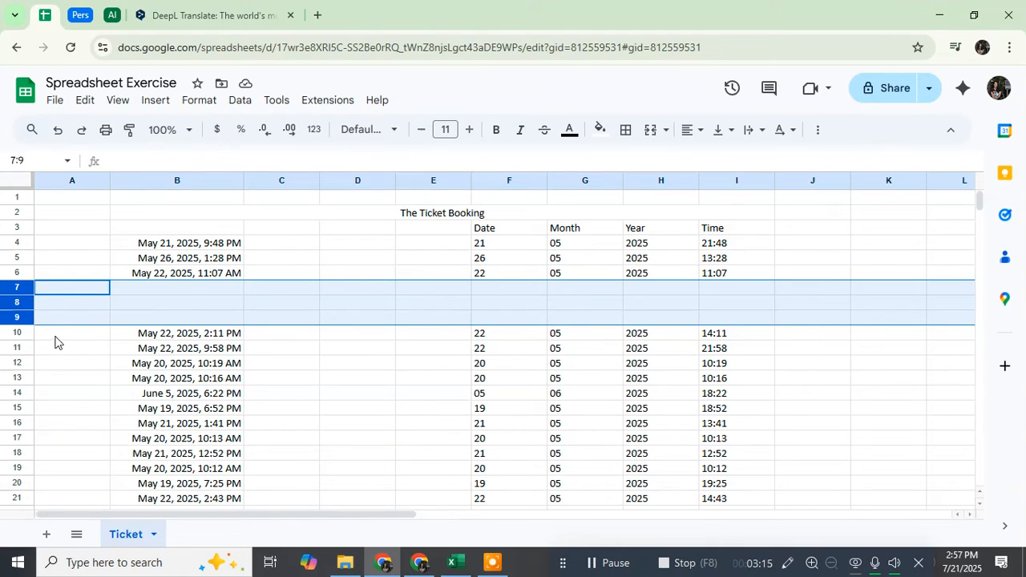
left_click(72, 315)
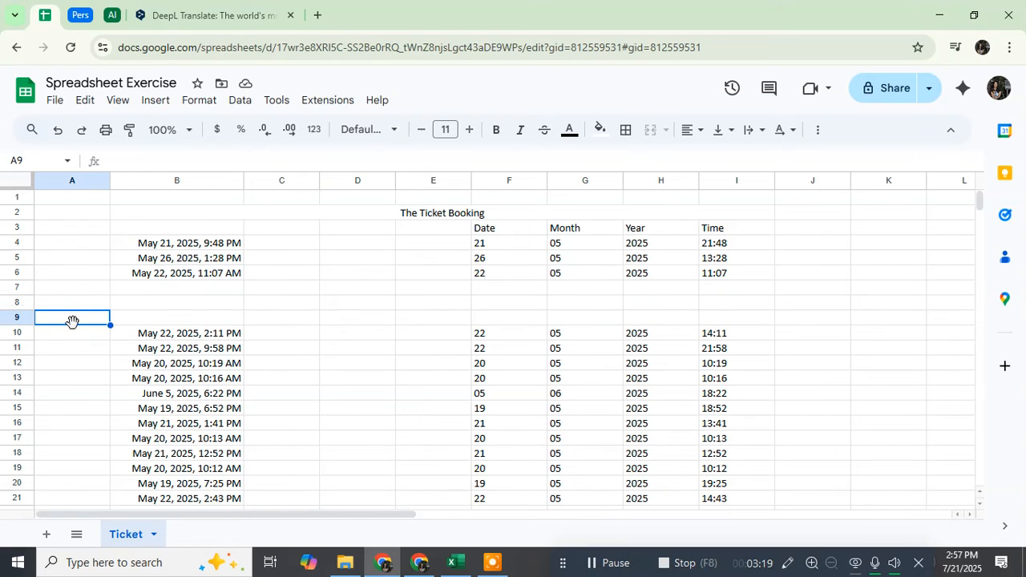
left_click(17, 333)
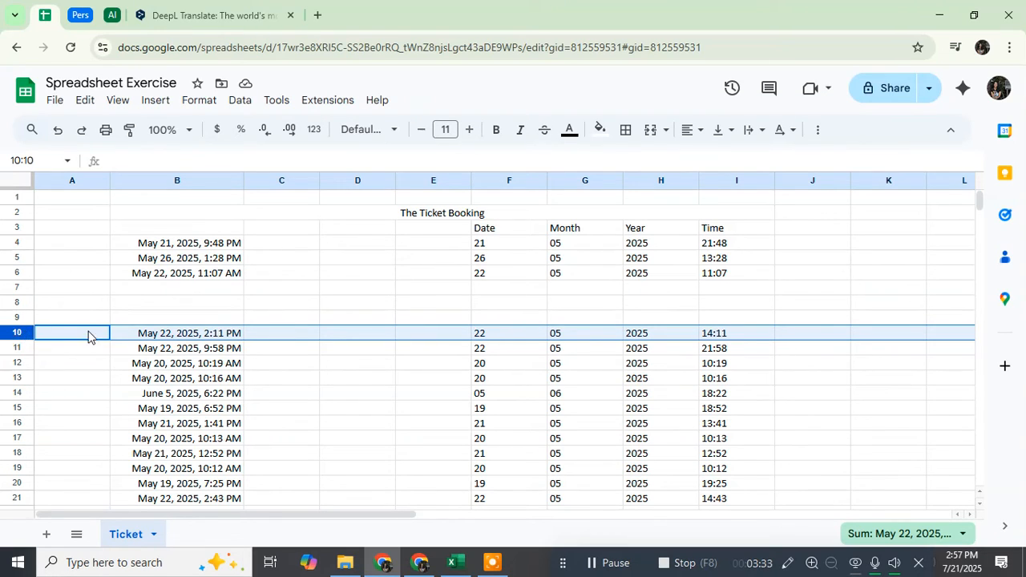
left_click(58, 132)
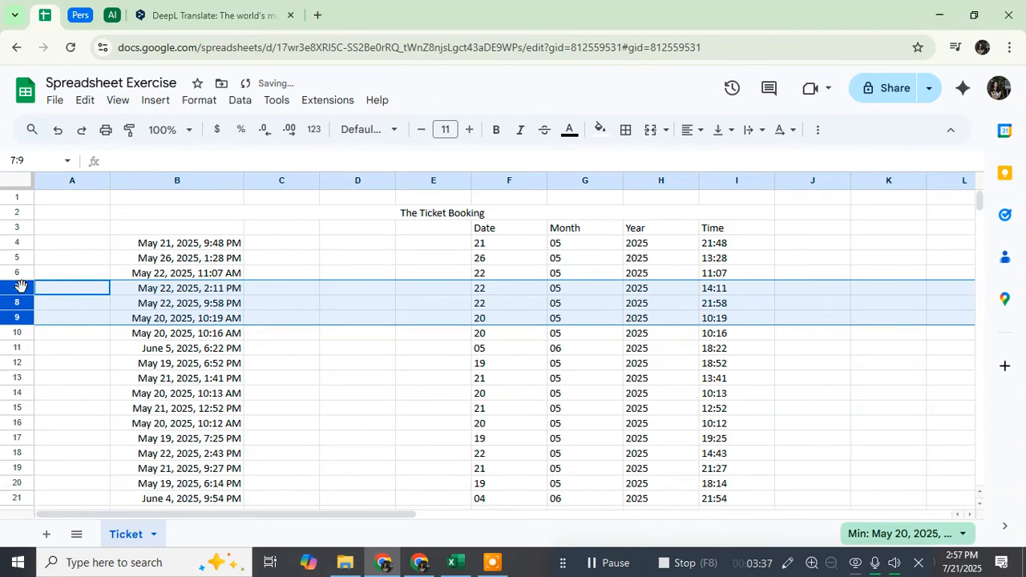
Insert three blank rows below rows 7–9 in one operation and undo the insertion.
right_click(21, 288)
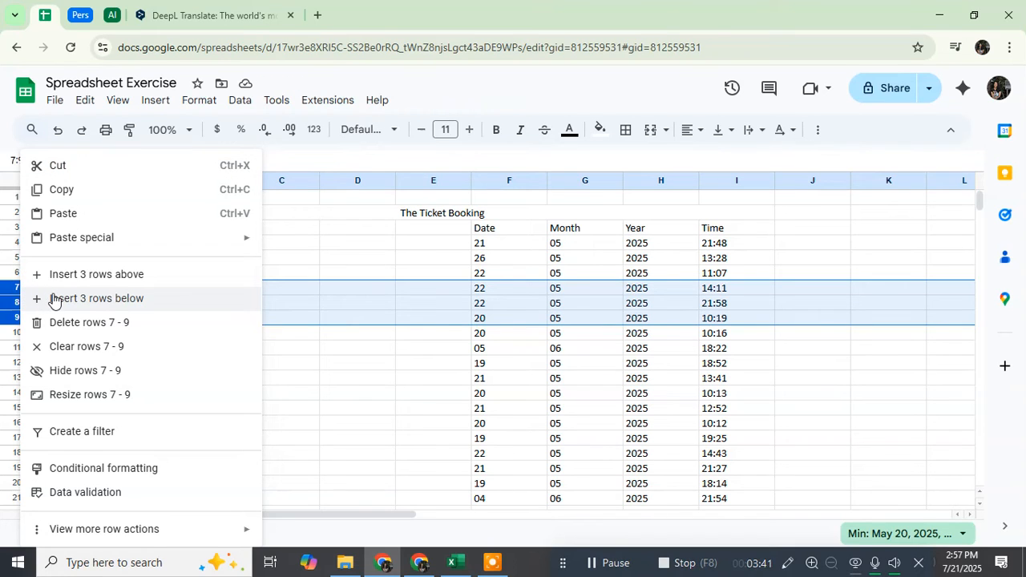
left_click(54, 298)
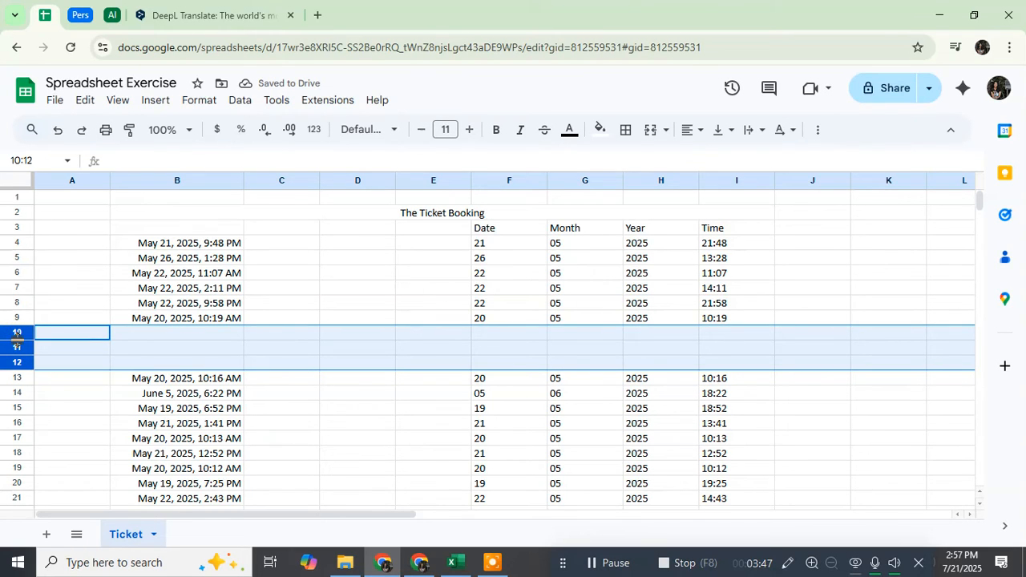
left_click(58, 129)
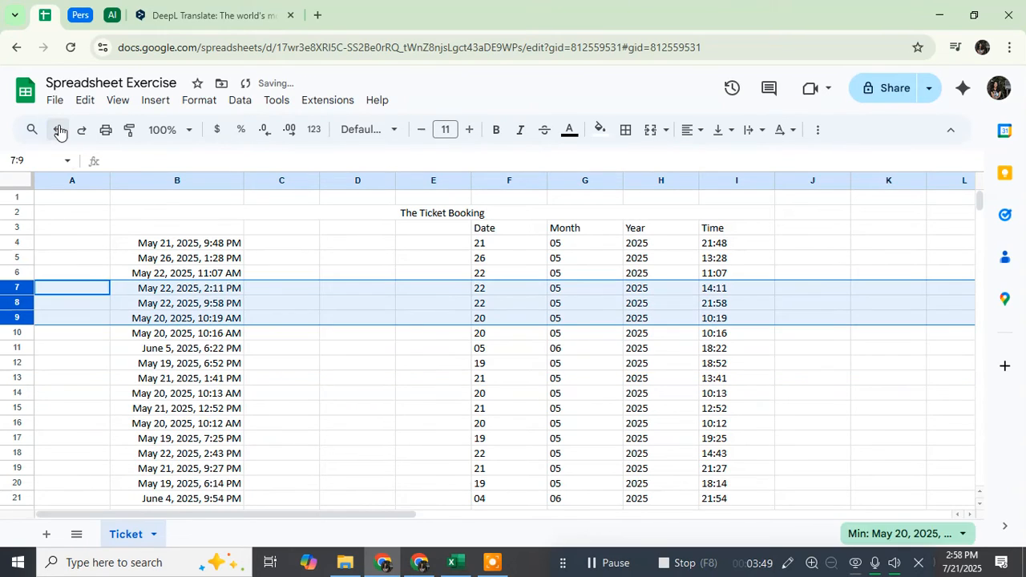
Add three blank rows directly after row 9 in one operation, using the selected rows 7–9, and clear the row selection.
right_click(18, 319)
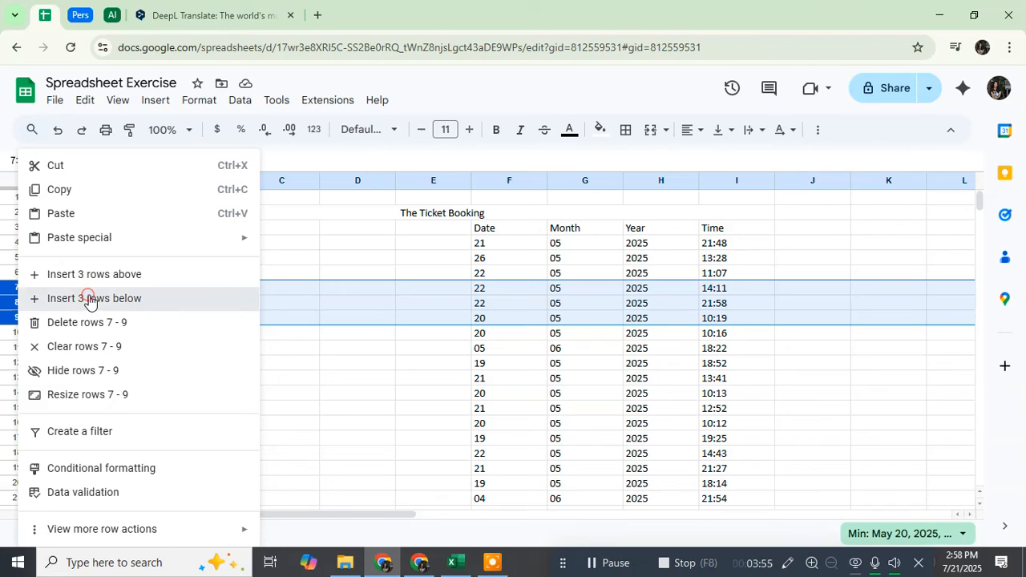
left_click(90, 303)
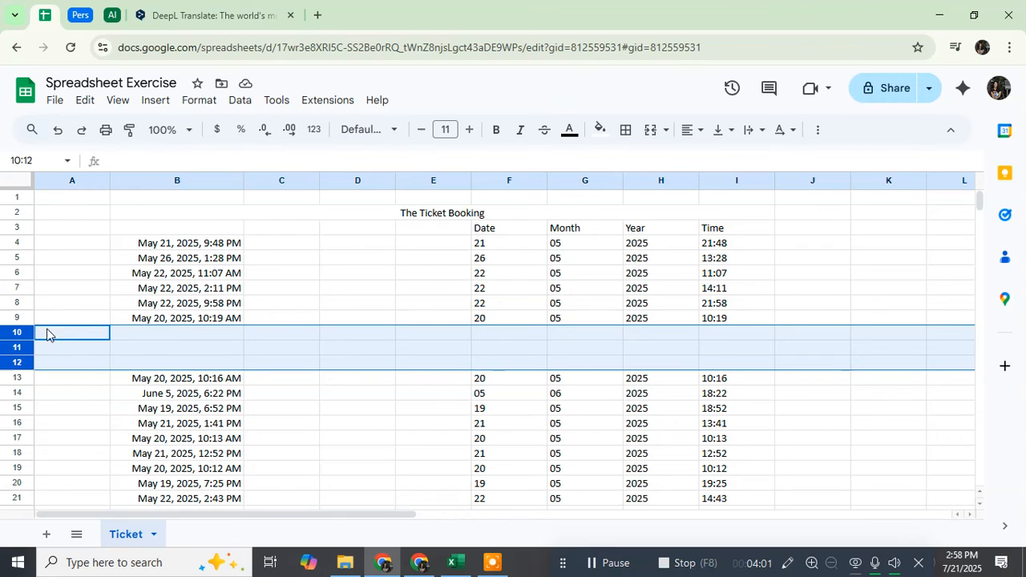
left_click(78, 348)
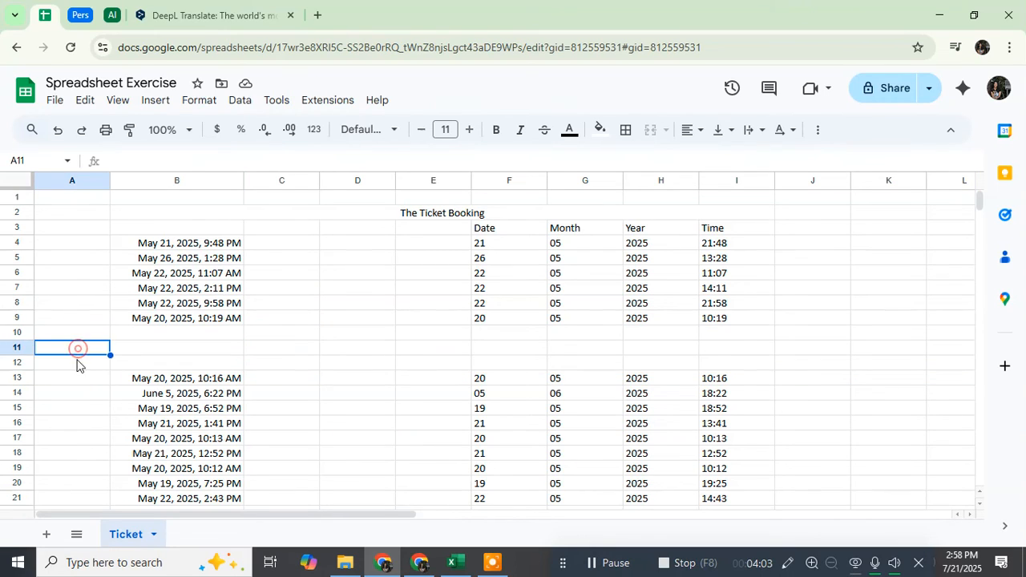
left_click(78, 363)
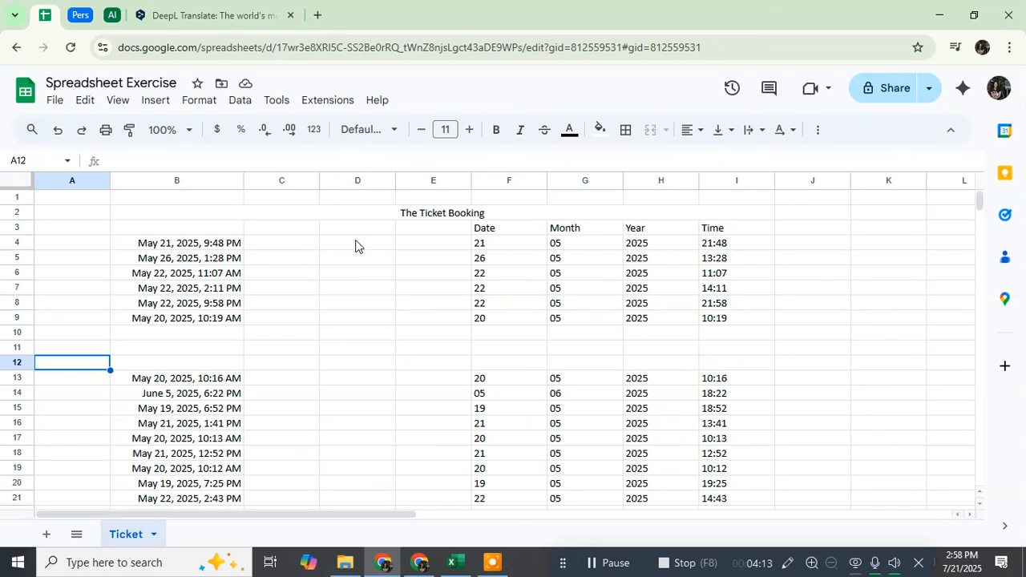
left_click(302, 253)
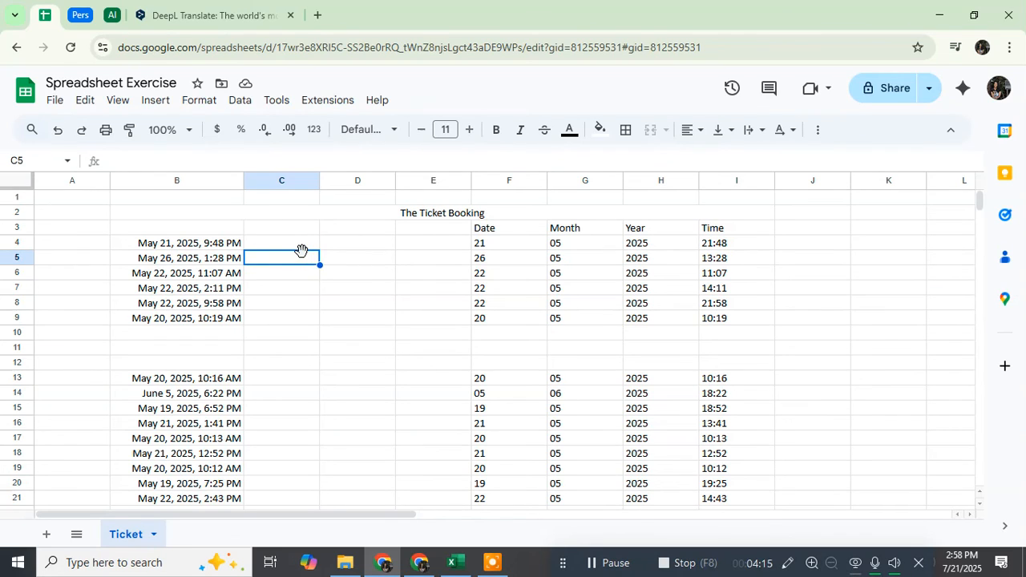